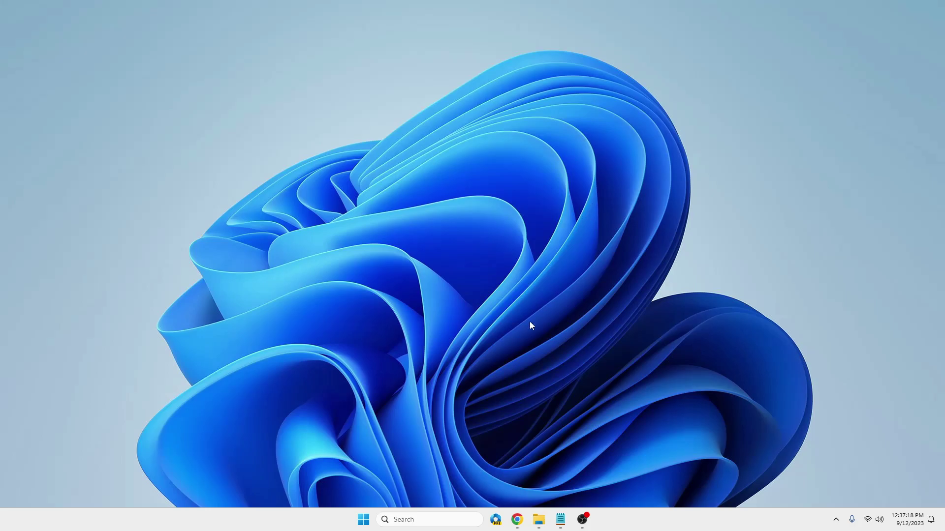
Step: Open Power Options by searching powercfg.cpl in Windows Search
click(406, 520)
text(powercfg)
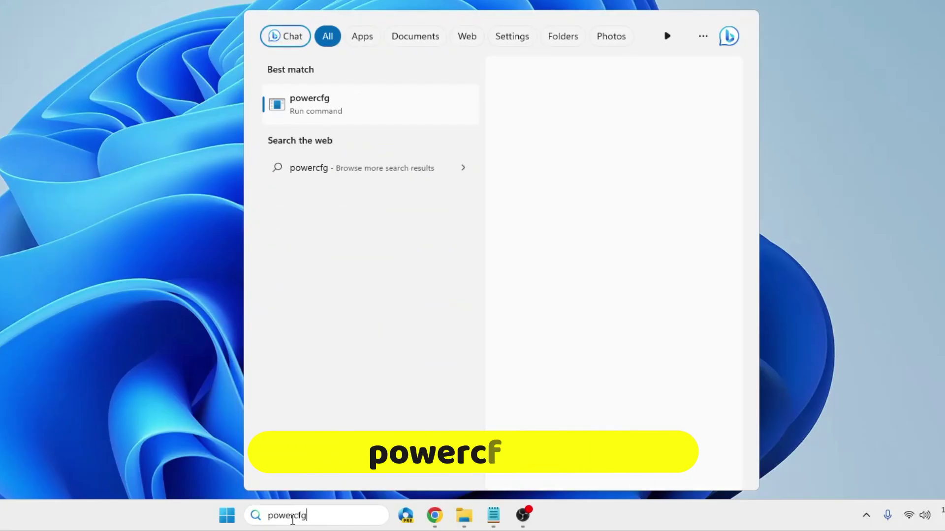
text(.cpl)
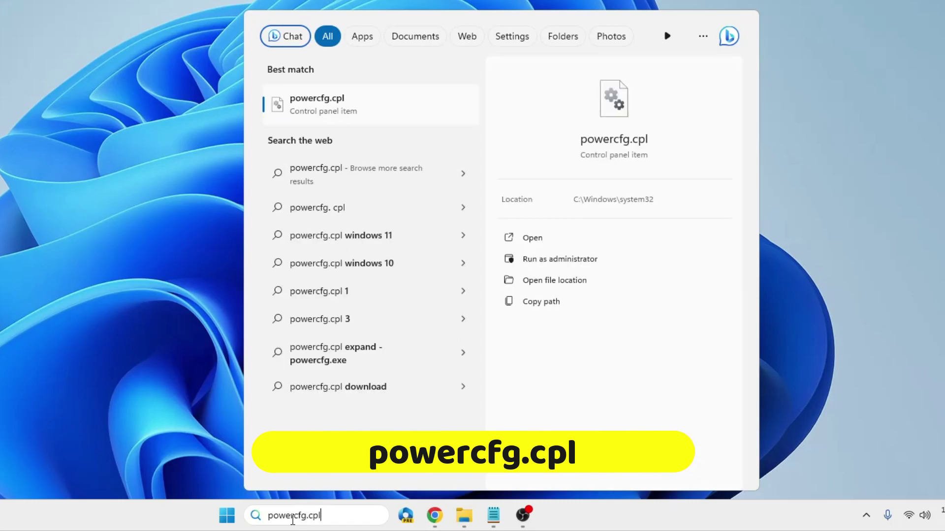
key(Return)
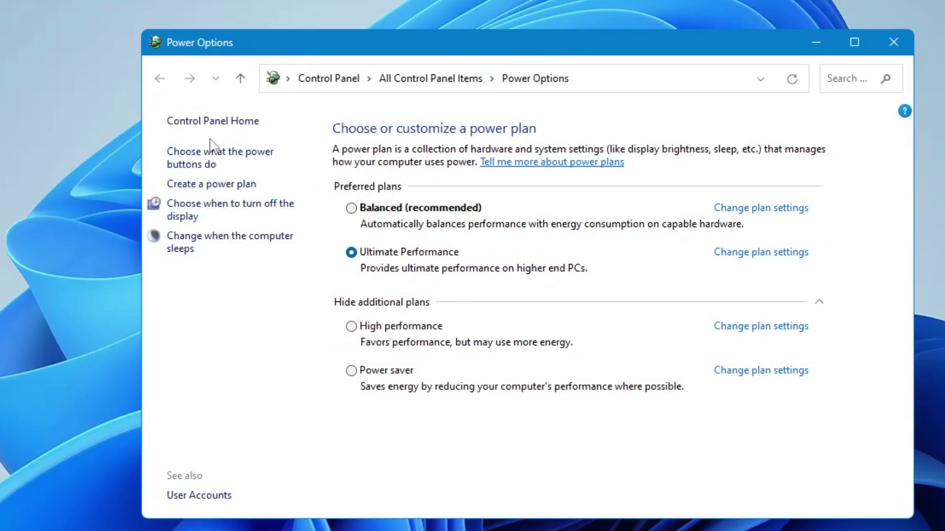
Step: Create a High performance–based plan named 'Gaming PowerPlan' and continue to its display and sleep settings
click(213, 189)
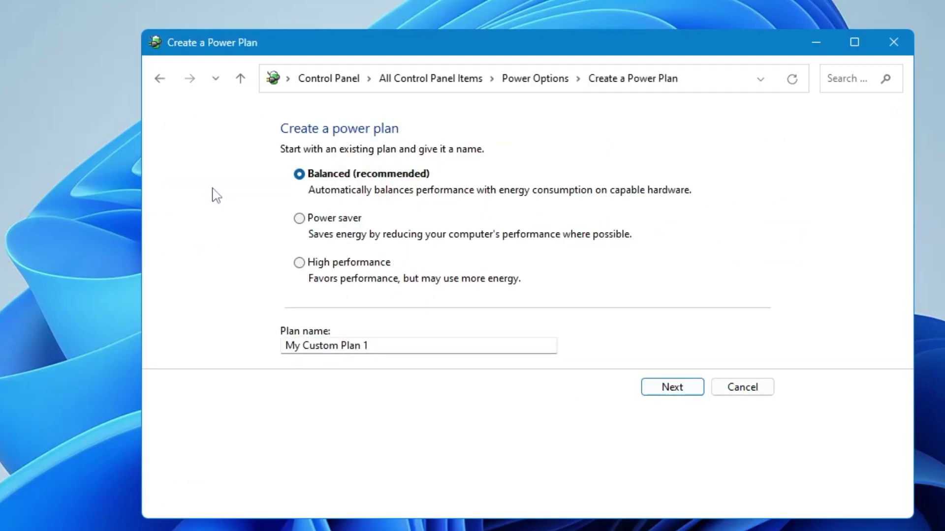
click(301, 264)
click(384, 348)
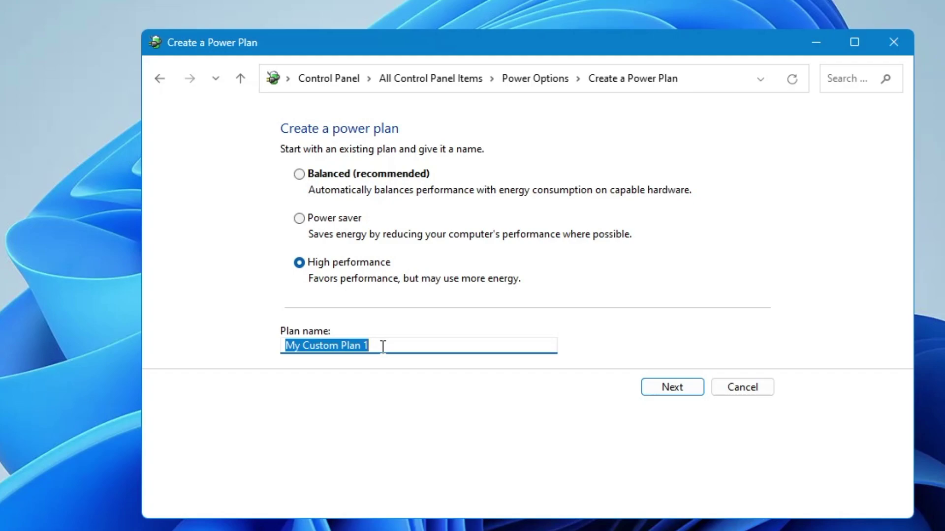
text(Gaming Powe)
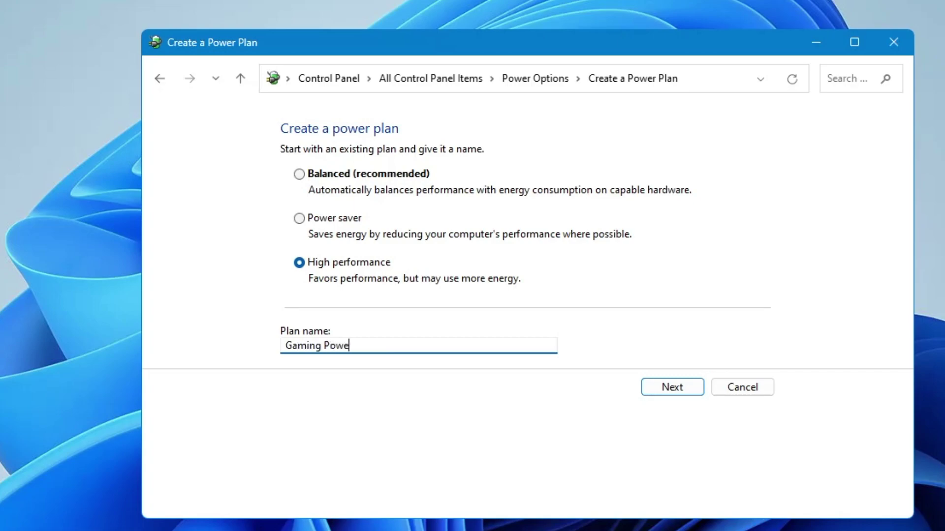
text(rPlan)
click(672, 387)
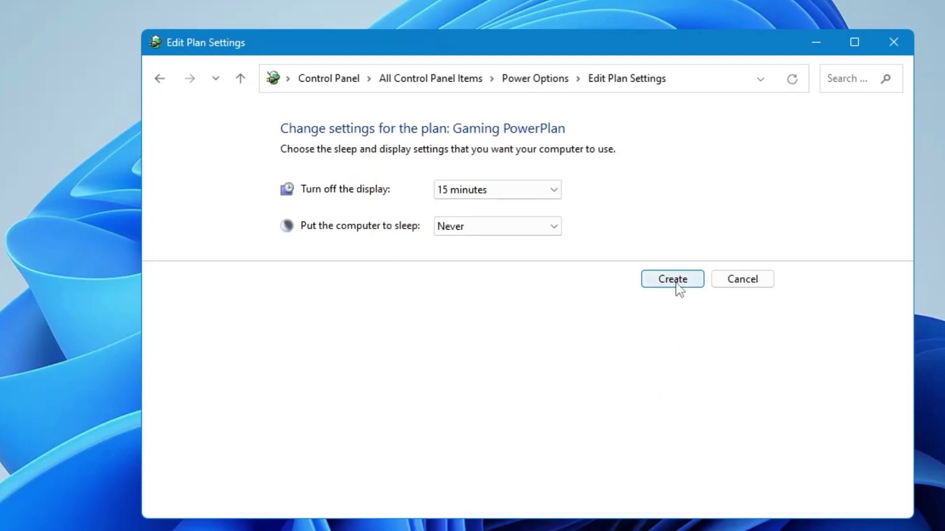
Step: Finish creating Gaming PowerPlan and open its plan settings again
click(676, 284)
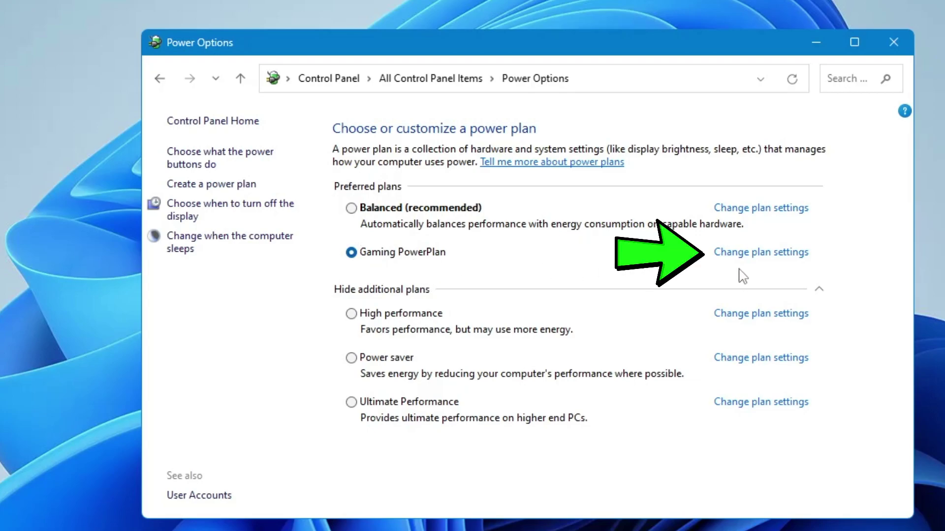
click(759, 255)
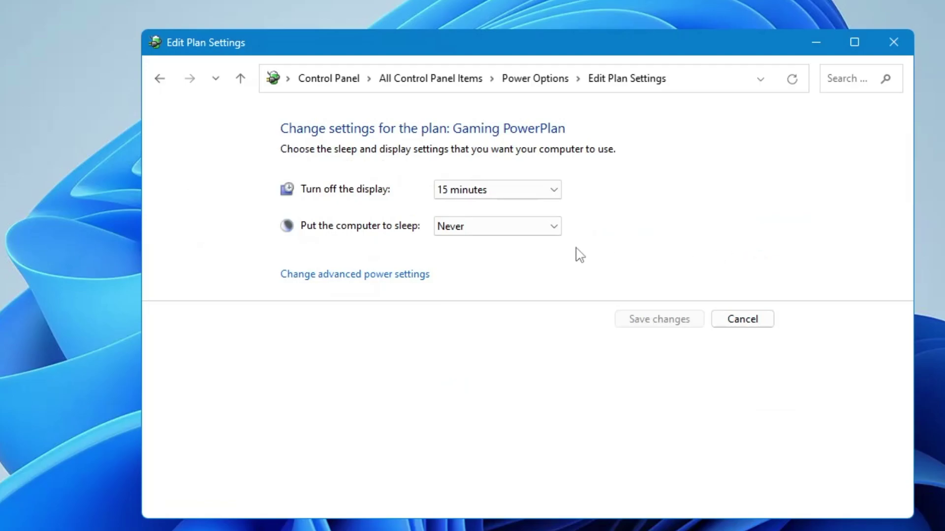
Step: In advanced settings, keep the wireless adapter's Power Saving Mode at Maximum Performance
click(409, 279)
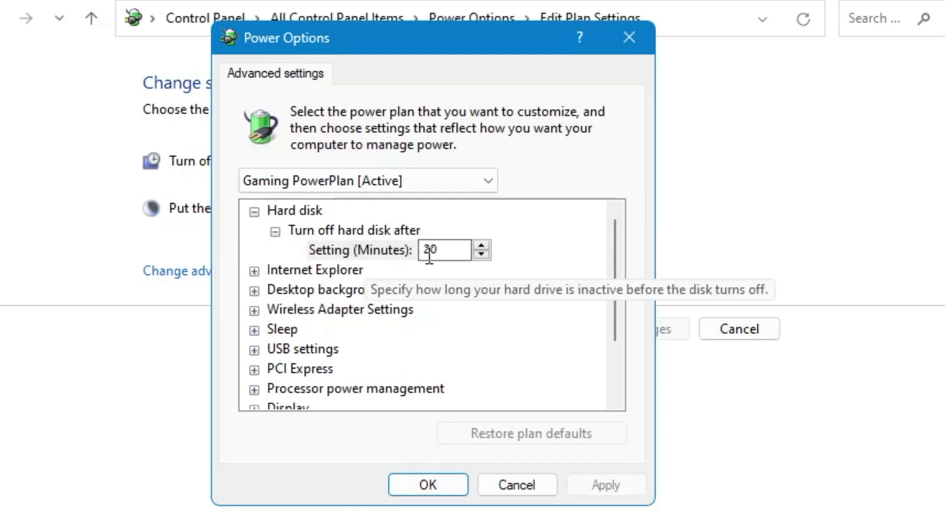
drag(445, 250, 428, 252)
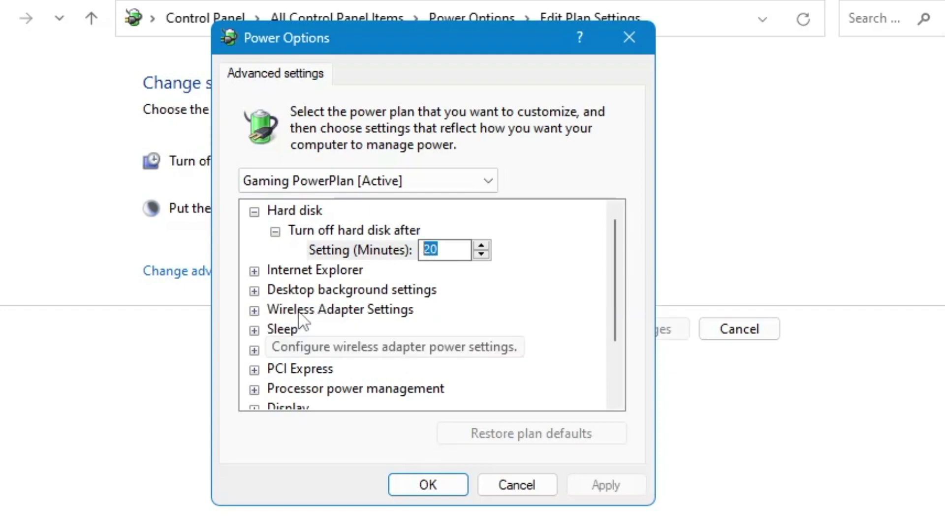
click(253, 311)
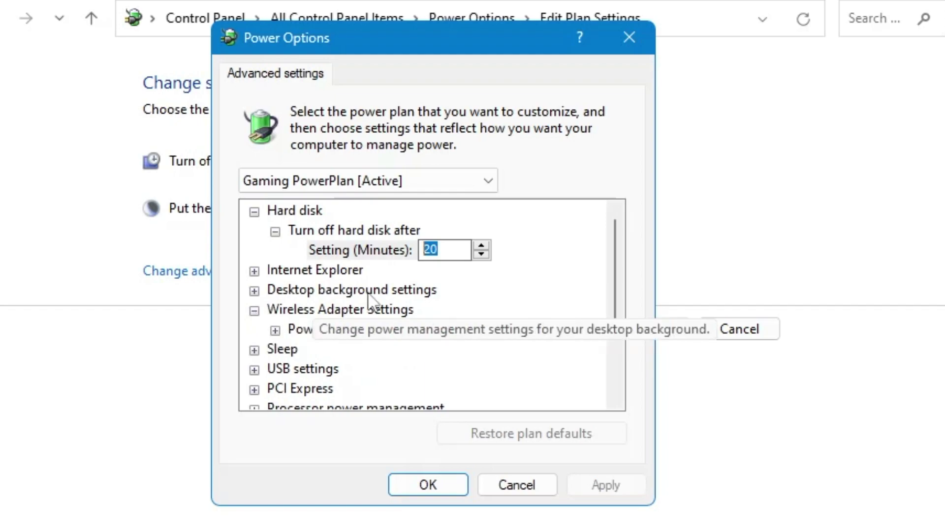
scroll(309, 278, down, 1)
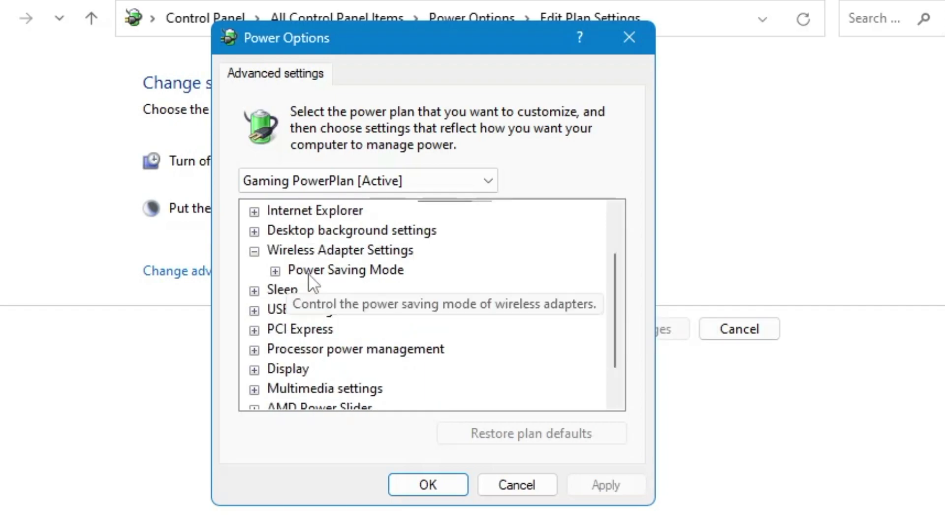
click(274, 271)
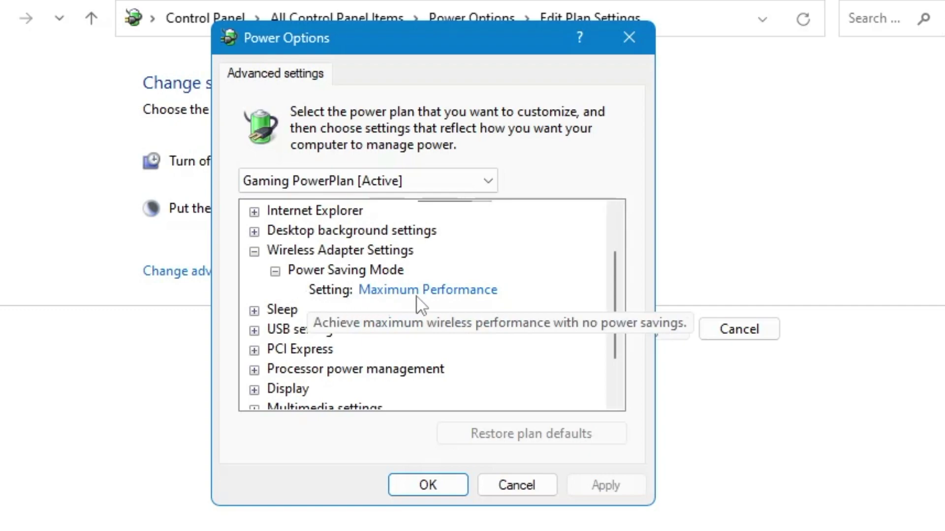
click(435, 294)
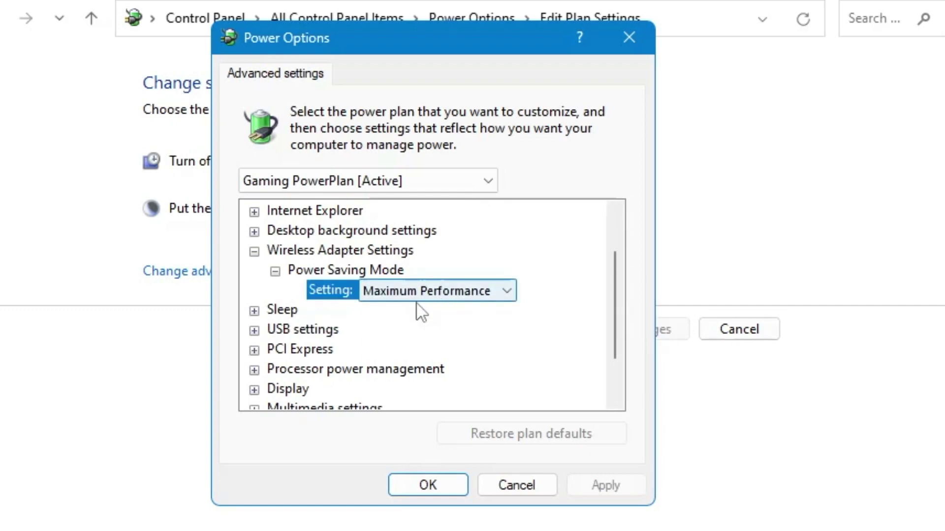
click(443, 295)
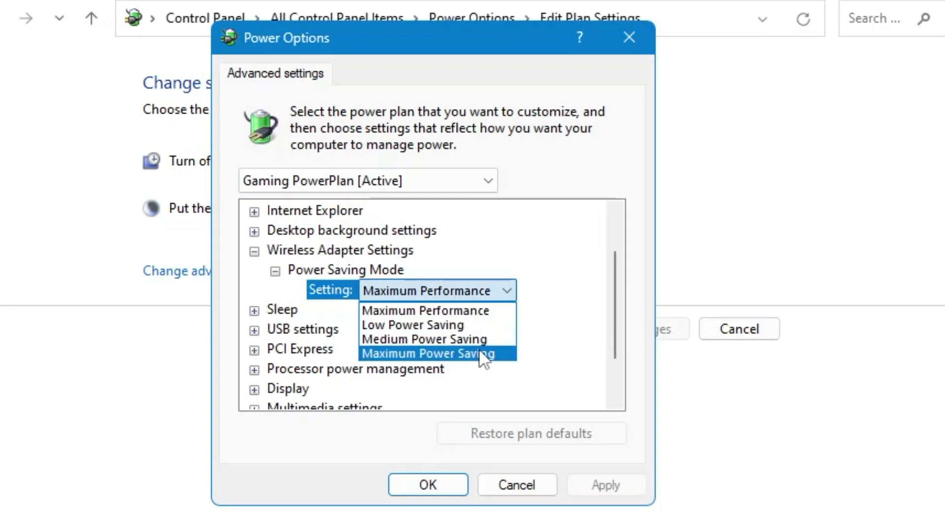
click(566, 300)
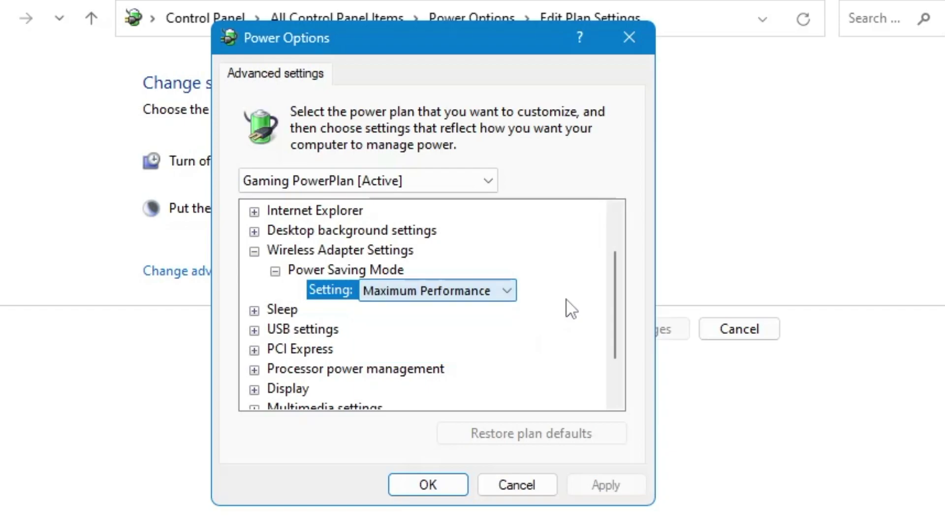
Step: Set USB selective suspend to Disabled
click(255, 331)
click(304, 278)
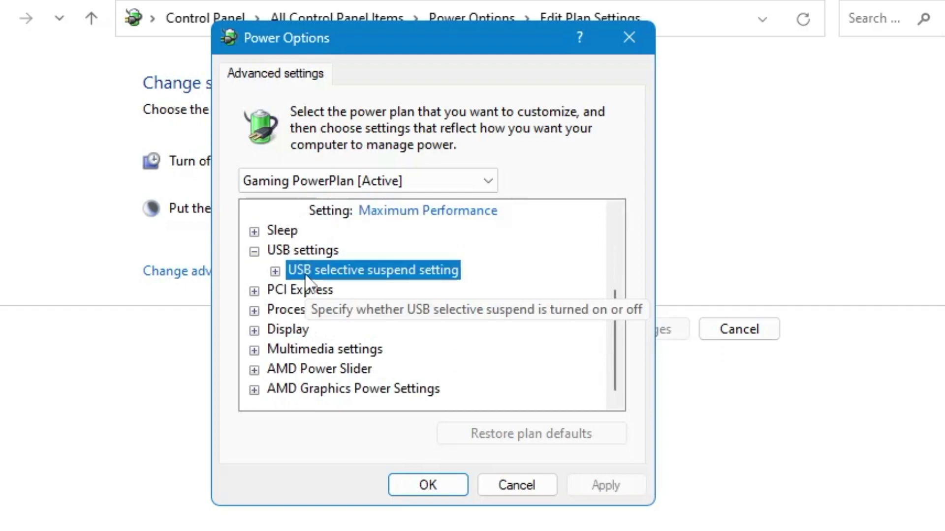
click(274, 271)
click(379, 291)
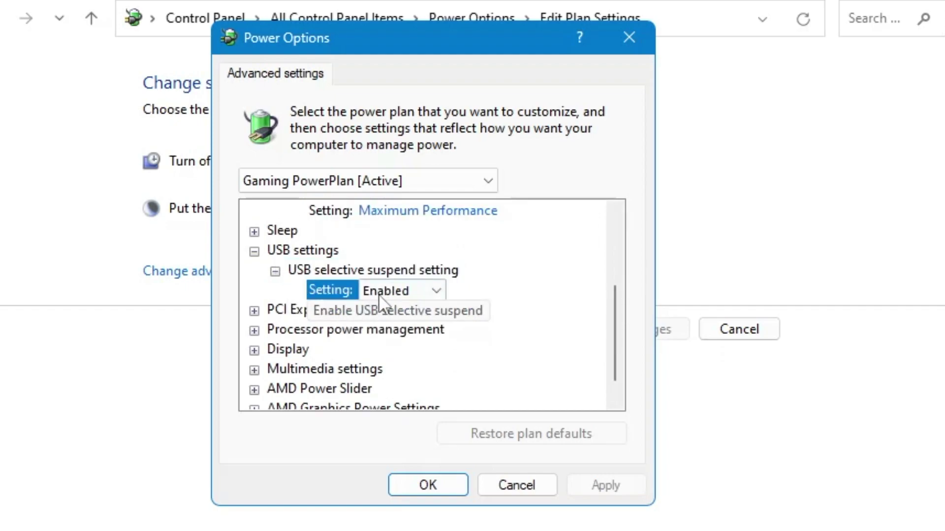
click(409, 288)
click(399, 310)
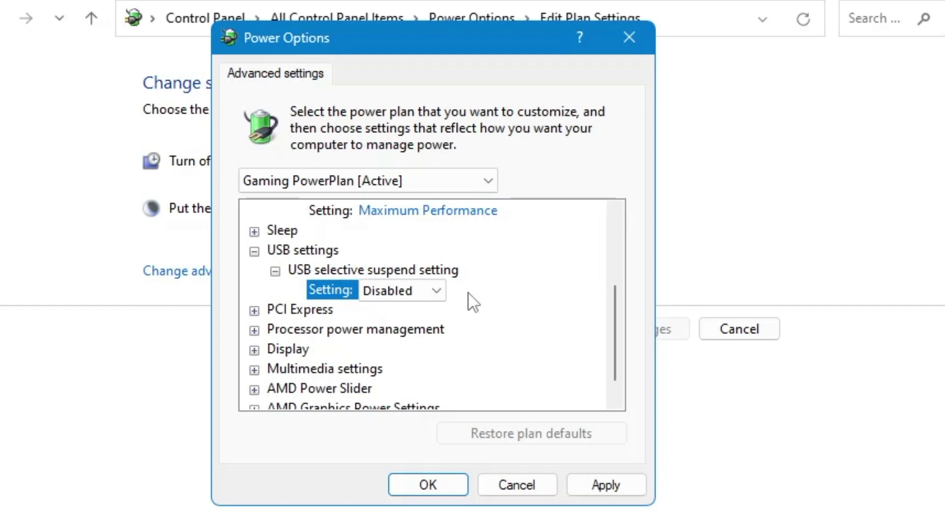
Step: Check that PCI Express Link State Power Management is Off
click(254, 311)
click(287, 331)
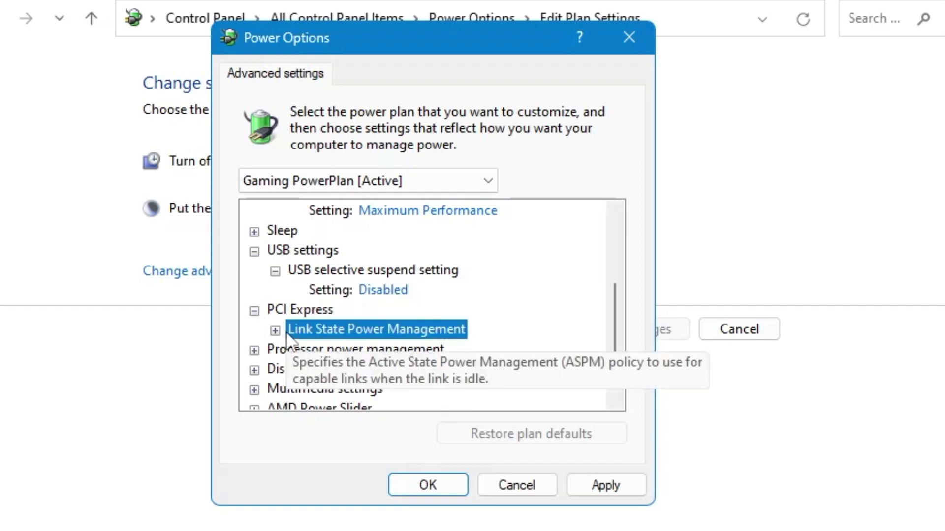
click(277, 331)
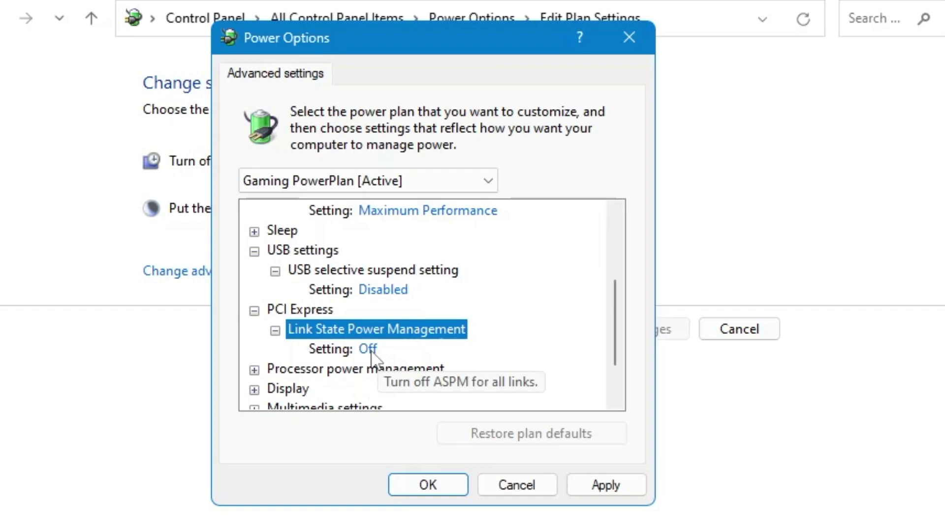
Step: Check that the Maximum processor state is 100%
scroll(369, 349, down, 1)
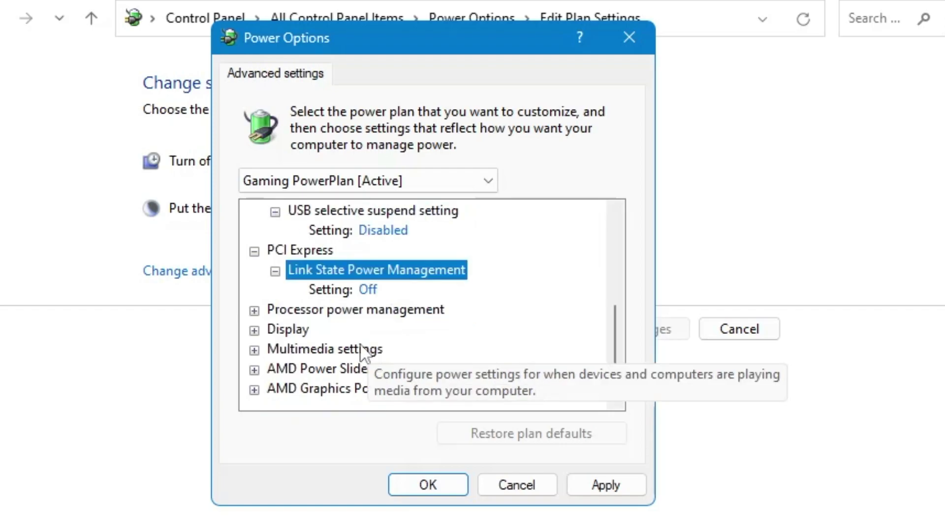
click(257, 312)
scroll(275, 320, down, 1)
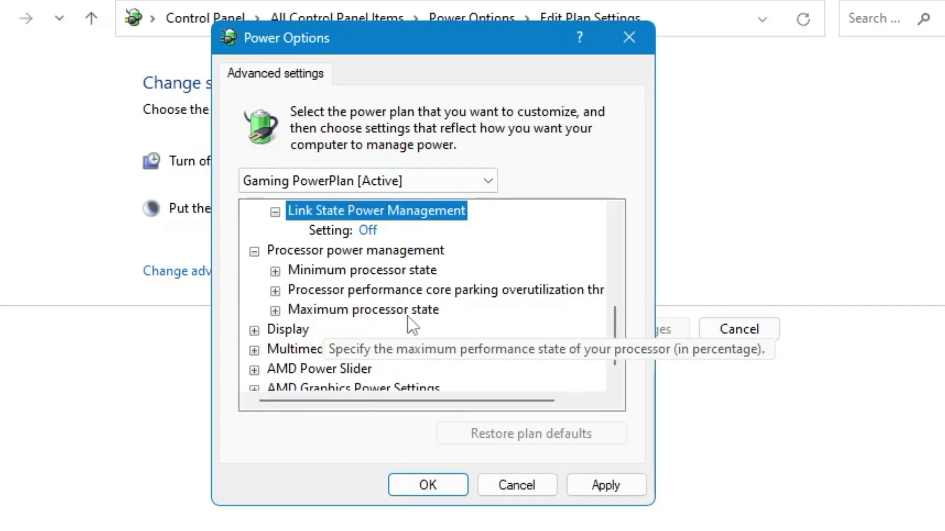
click(275, 310)
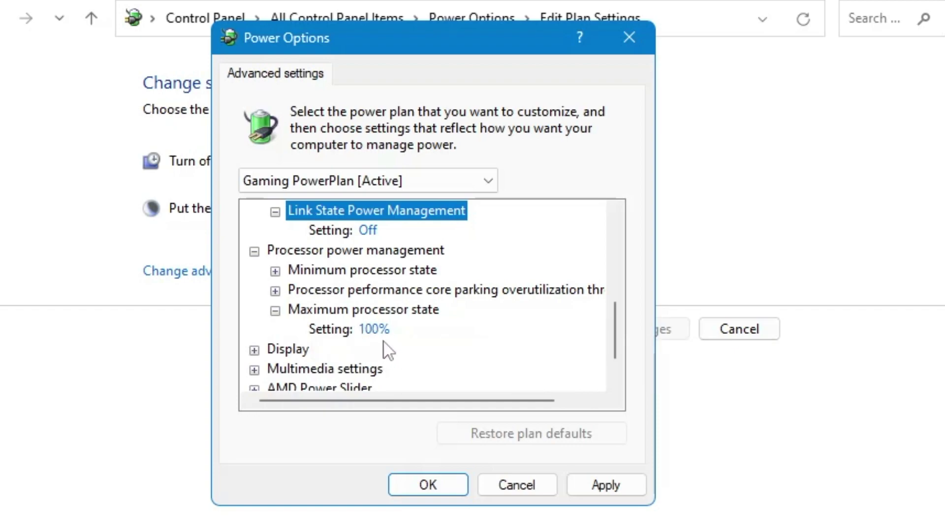
scroll(384, 341, down, 1)
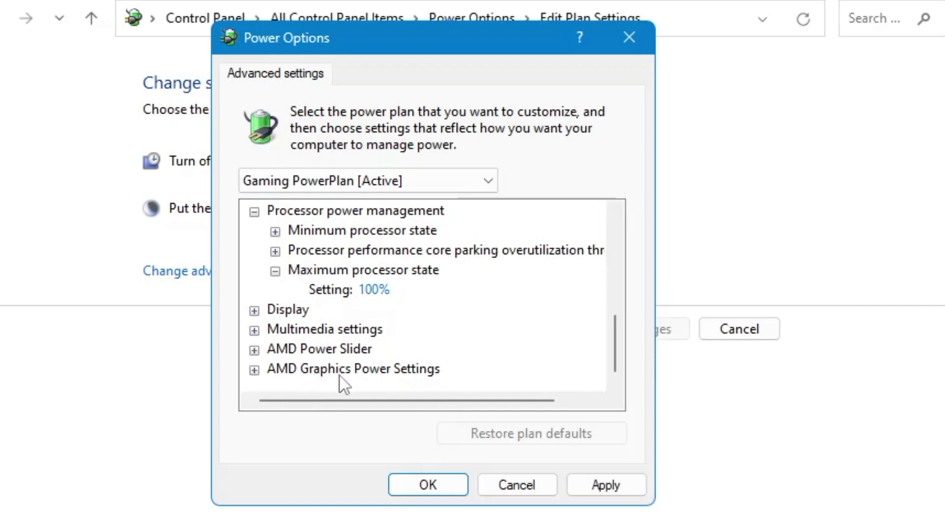
Step: Check that AMD Powerplay is at Maximize Performance and apply the changes
click(254, 370)
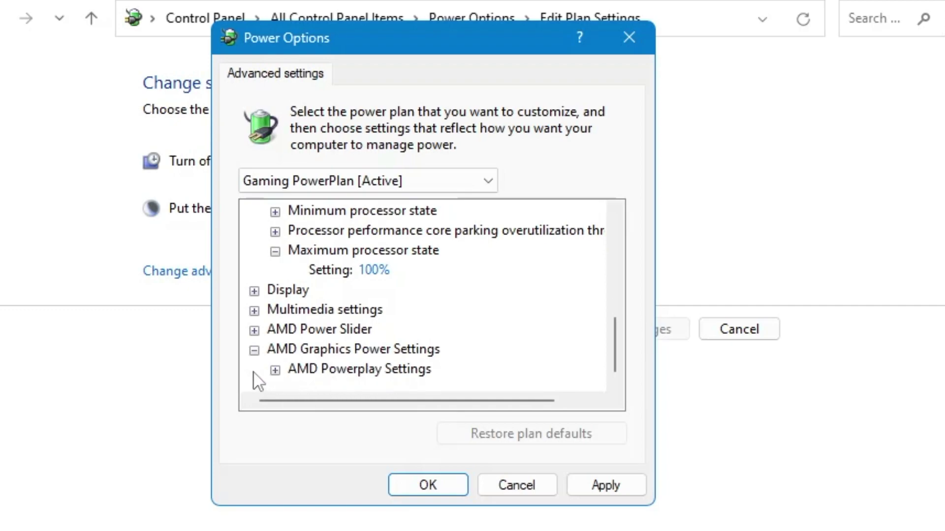
double_click(319, 373)
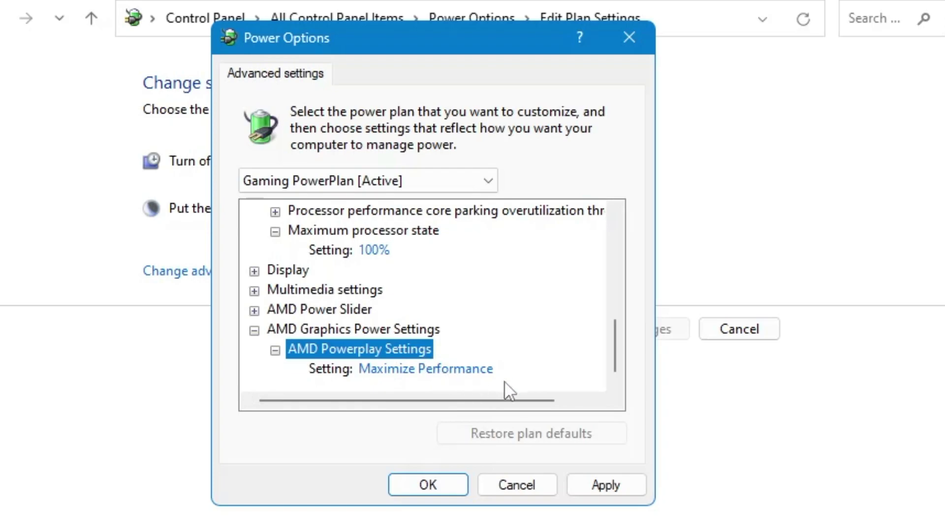
click(606, 487)
Step: Close the Advanced settings dialog and return to the plan list showing Gaming PowerPlan
click(428, 485)
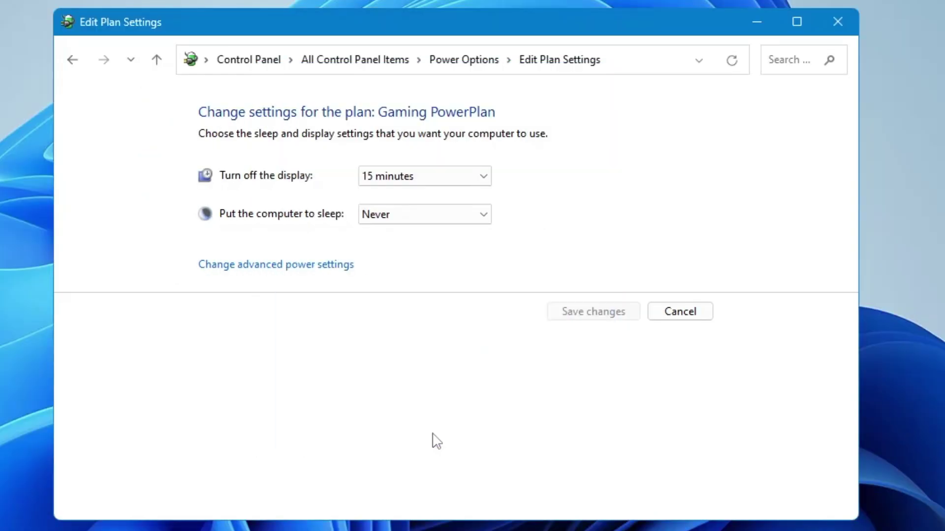
key(alt+Left)
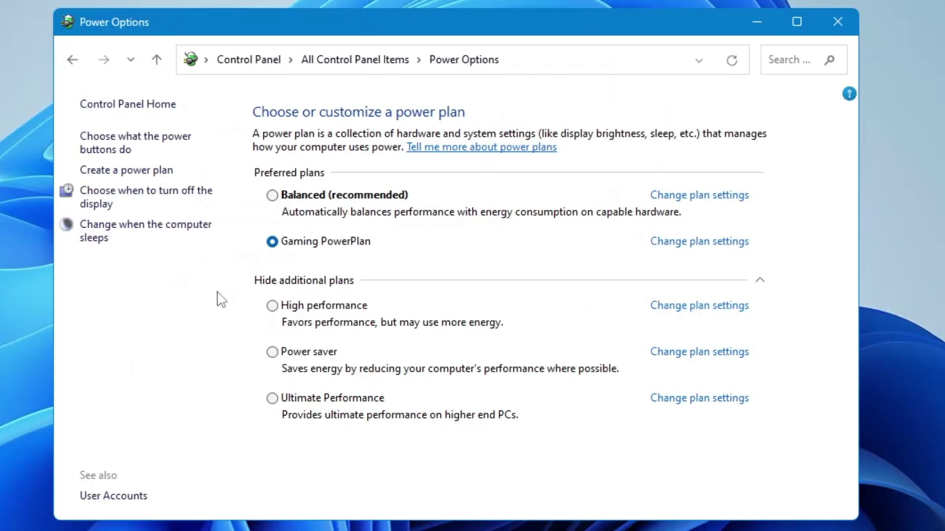